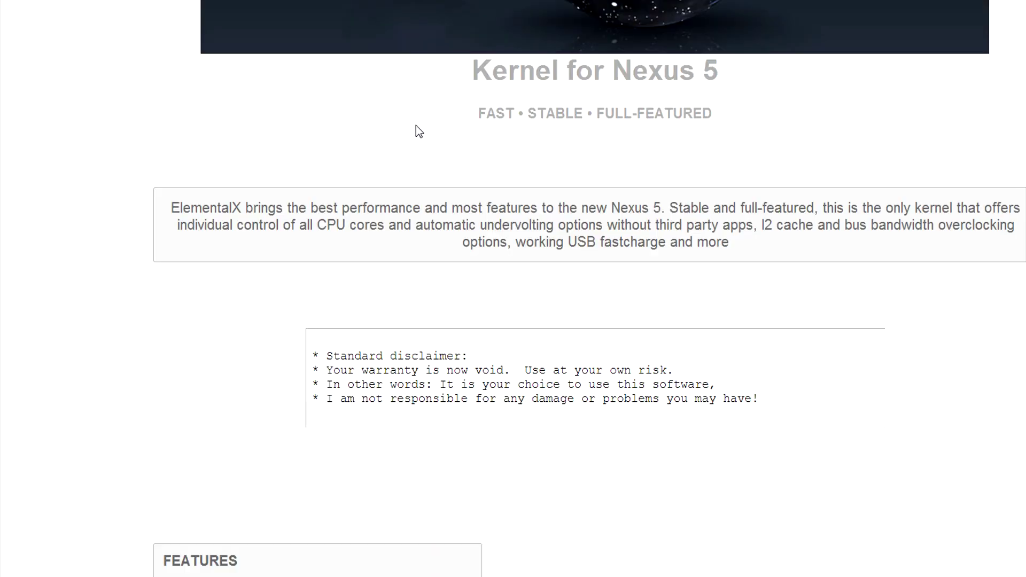
pyautogui.scroll(-5, 415, 125)
pyautogui.scroll(-5, 416, 125)
pyautogui.scroll(-5, 416, 125)
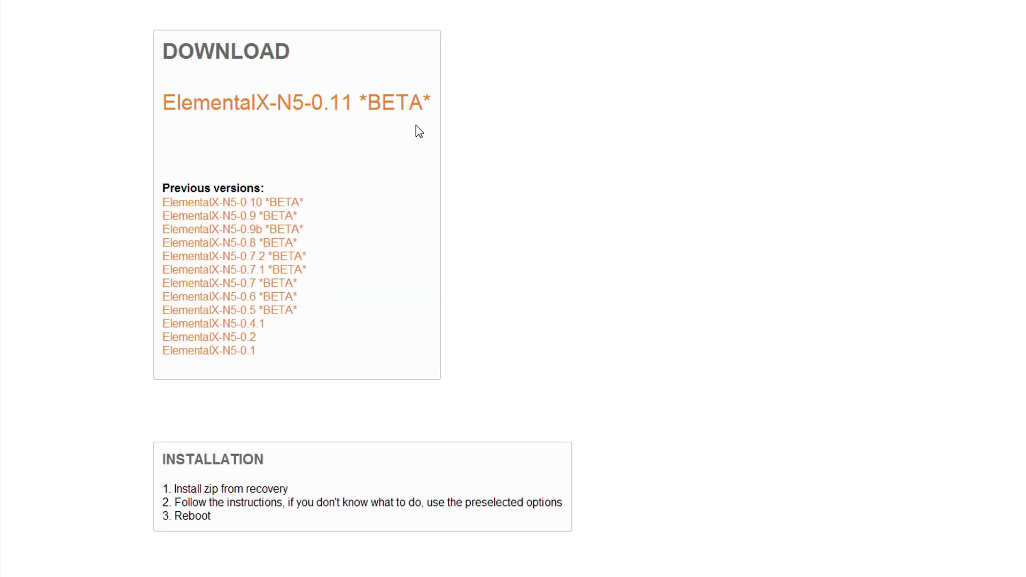